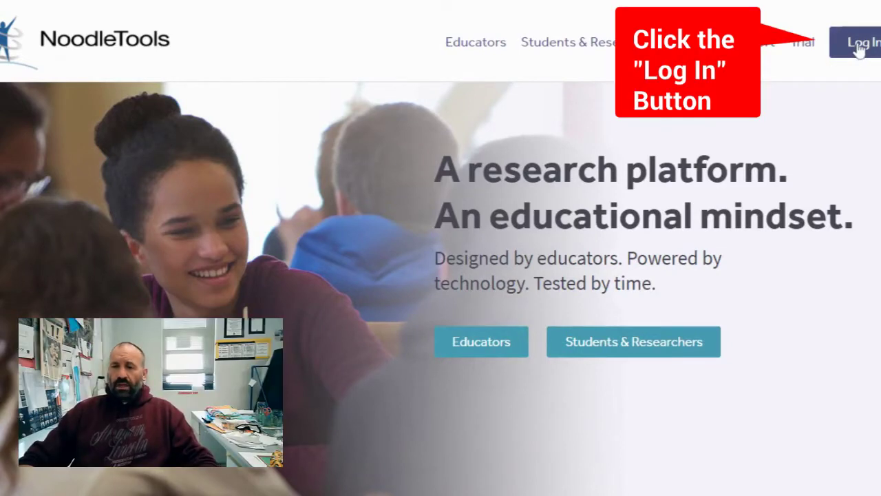
# - Log in to NoodleTools with the Google account
pyautogui.click(861, 44)
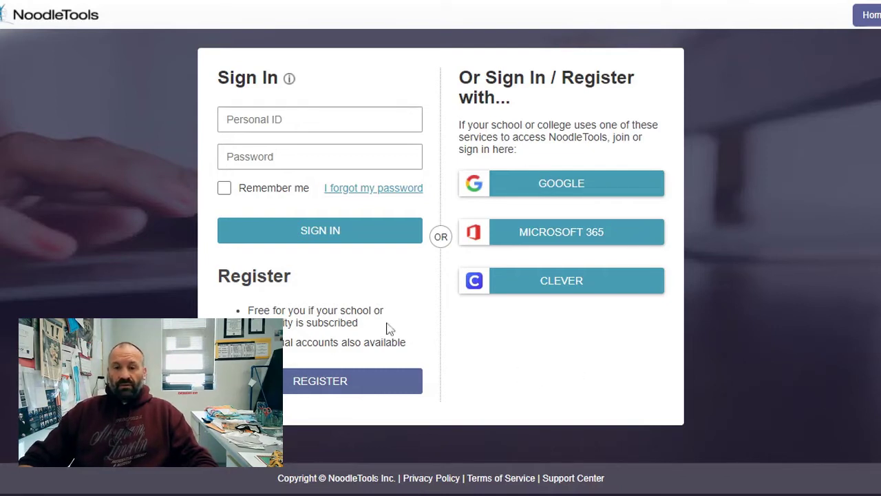
pyautogui.click(541, 187)
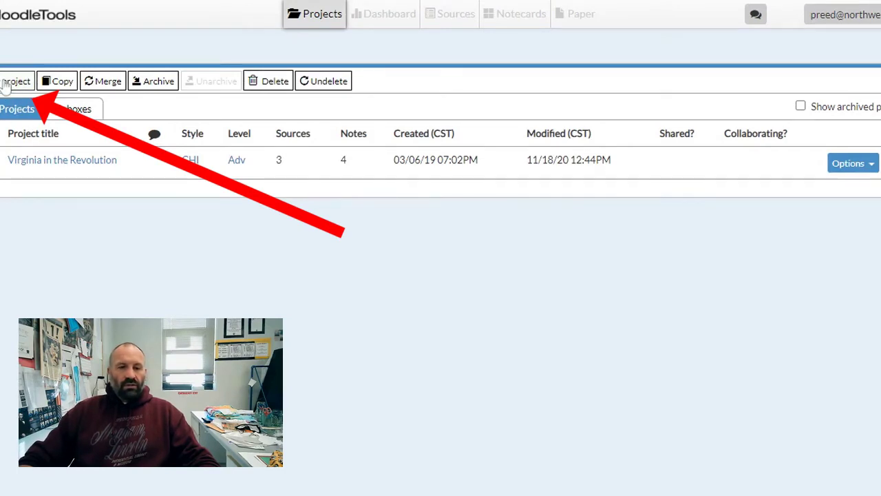
# - Start a new project and title it "Virginia in the Revolution."
pyautogui.click(7, 83)
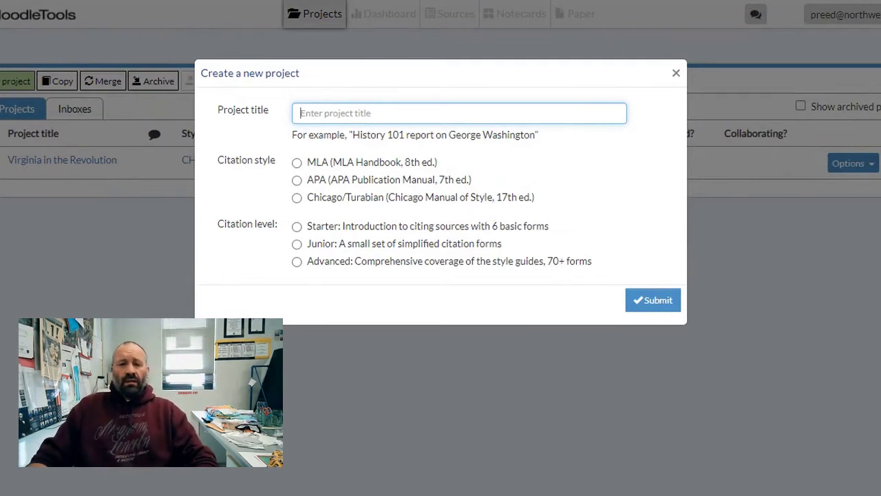
pyautogui.write('Virginia ')
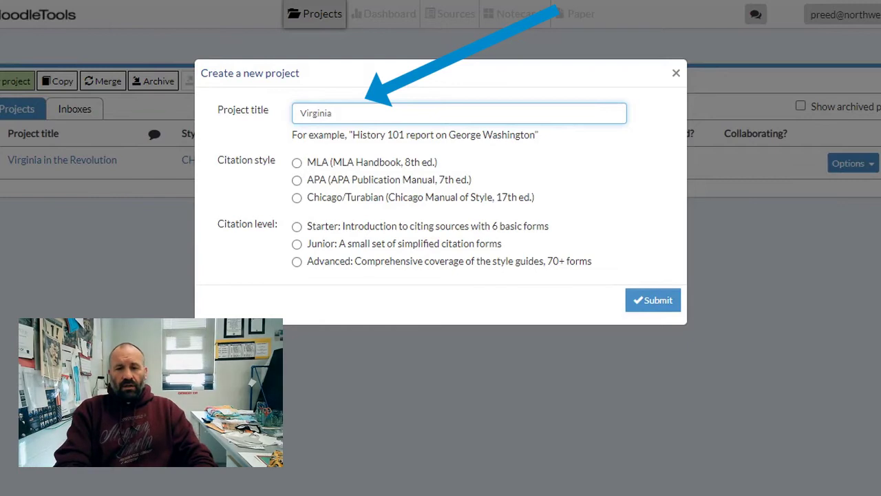
pyautogui.write('in R')
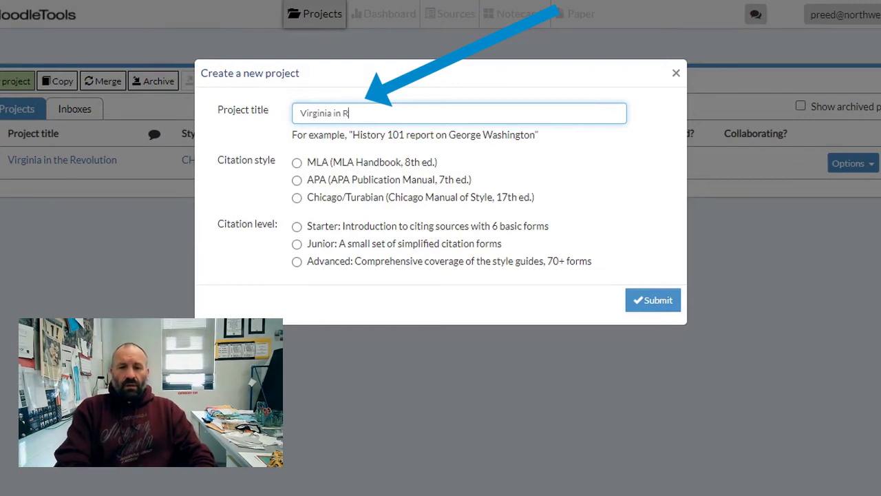
pyautogui.write('evoltu')
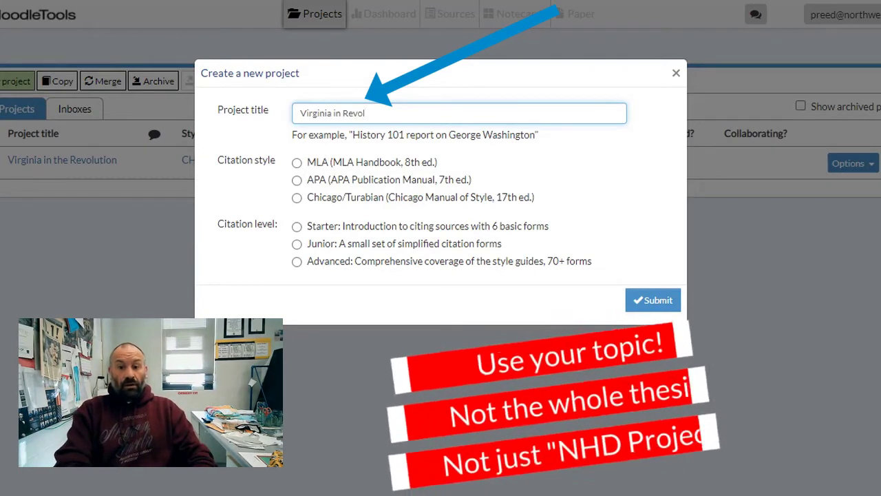
pyautogui.press('BackSpace')
pyautogui.press('BackSpace')
pyautogui.write('ution.')
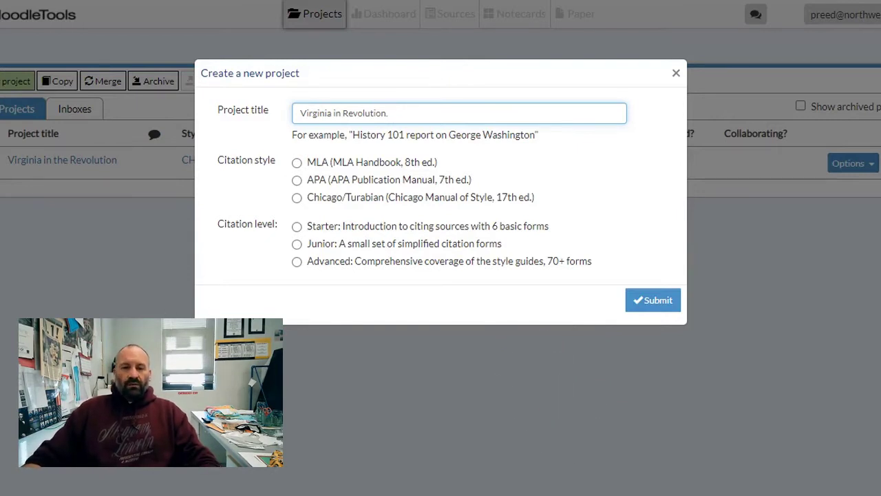
pyautogui.write('the')
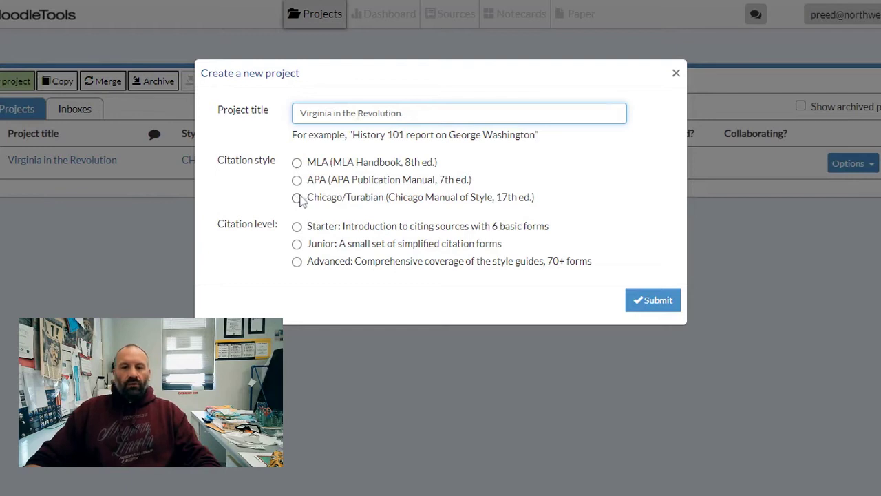
# - Set the citation style to Chicago/Turabian and the citation level to Advanced, and submit the new project
pyautogui.click(296, 198)
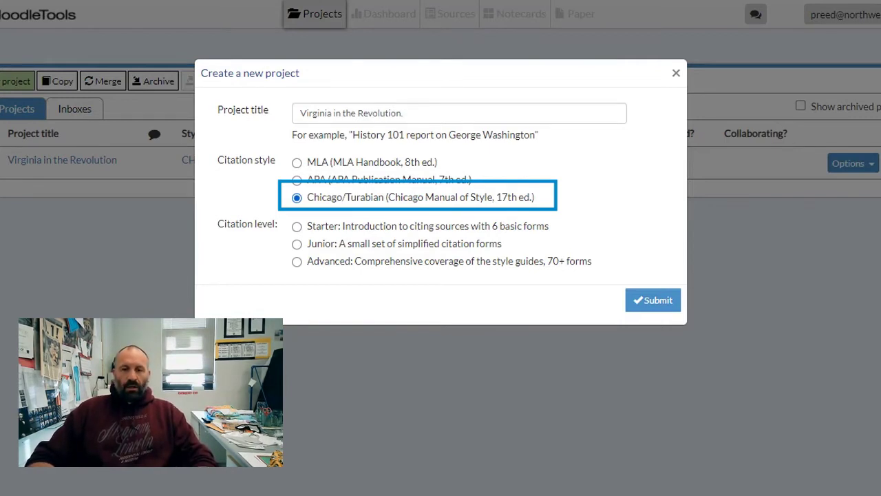
pyautogui.click(297, 262)
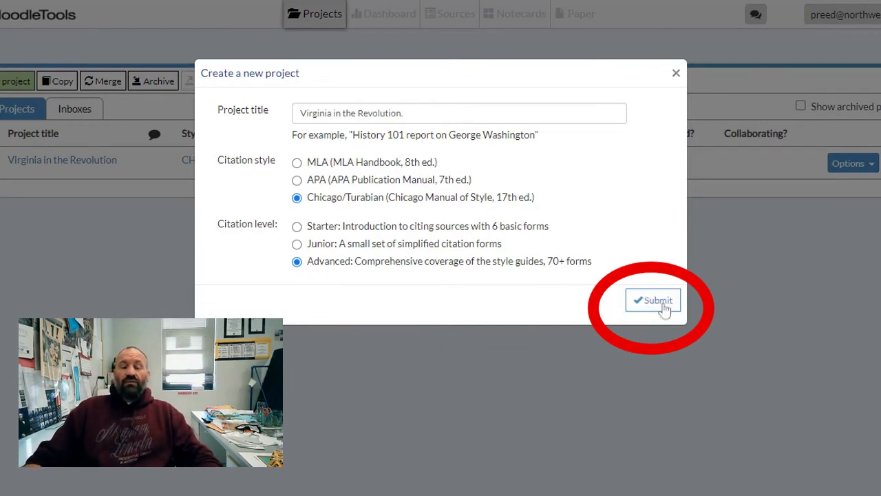
pyautogui.click(663, 307)
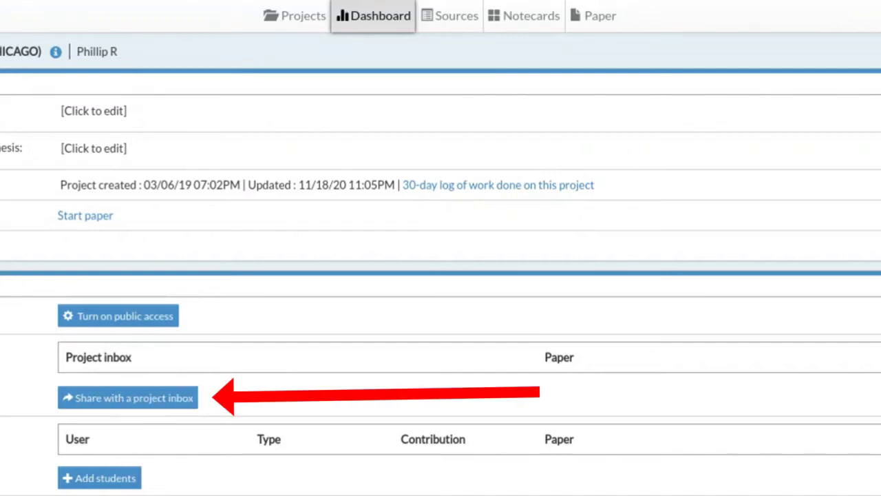
# - Share the project with the project inbox "NHD Test"
pyautogui.click(149, 403)
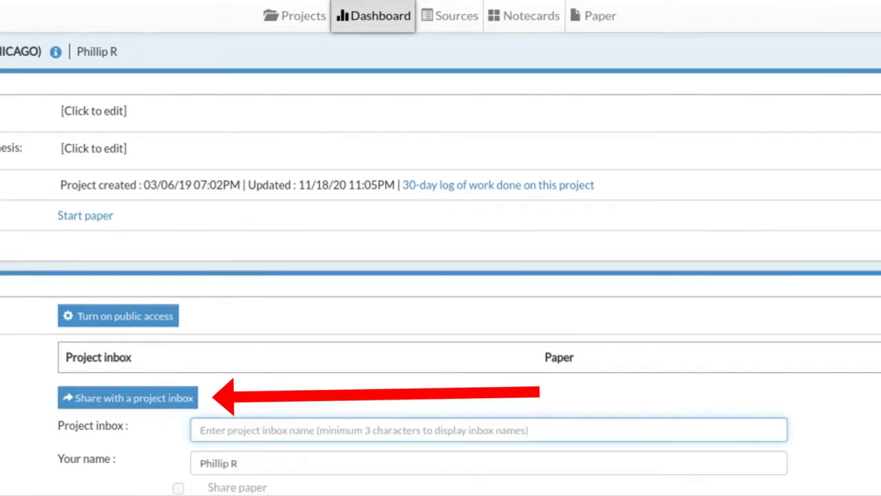
pyautogui.write('NHD T')
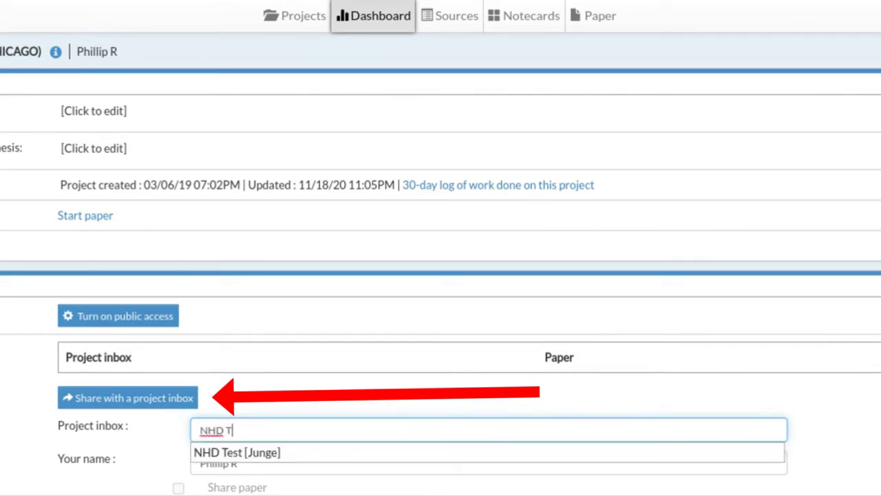
pyautogui.write('est')
pyautogui.click(225, 452)
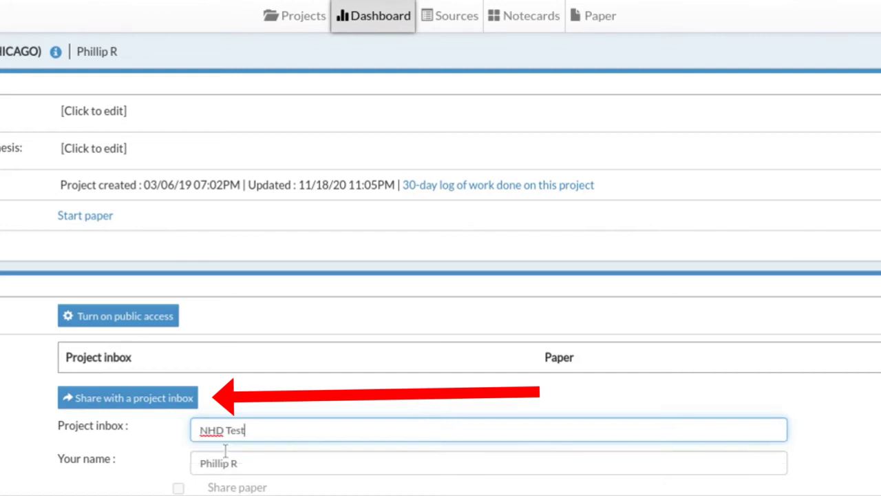
pyautogui.scroll(-3, 671, 398)
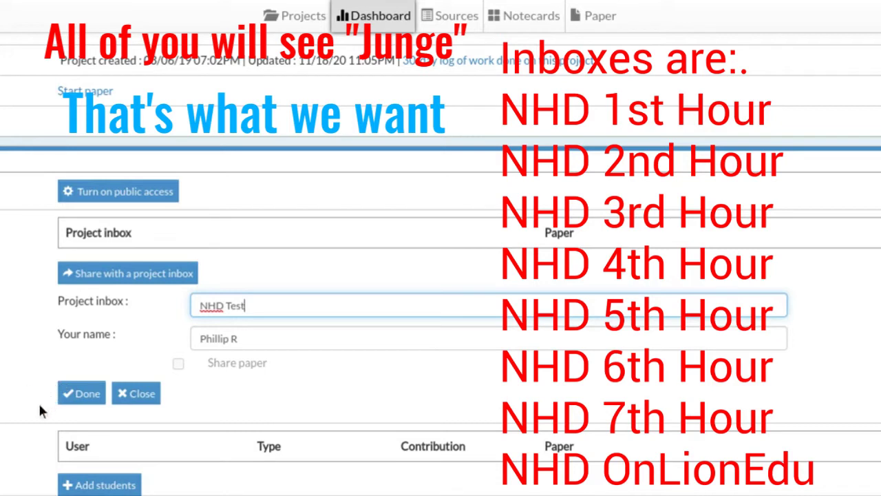
pyautogui.click(81, 394)
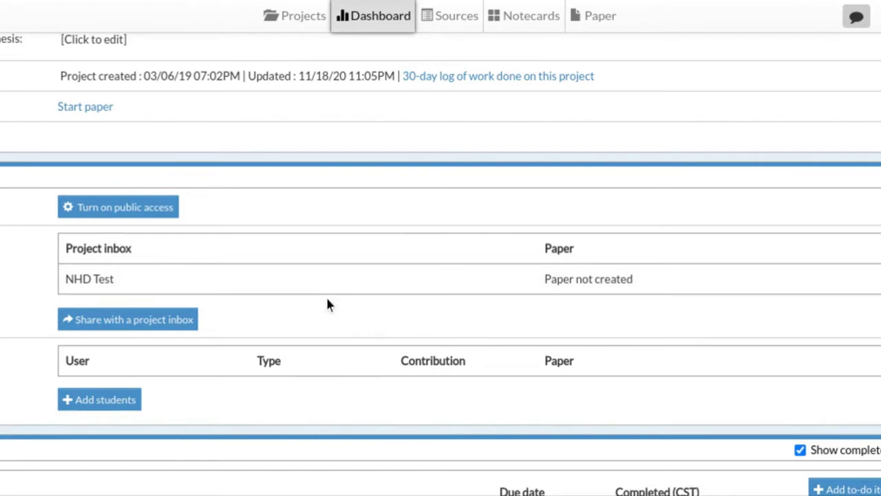
# - Open the form for adding students as full collaborators and finish it without entering a Personal ID
pyautogui.scroll(-2, 327, 303)
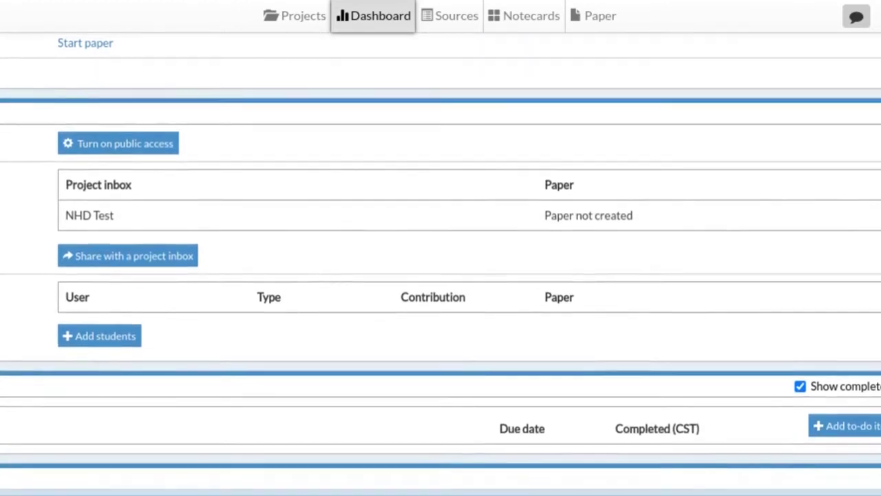
pyautogui.scroll(-1, 441, 276)
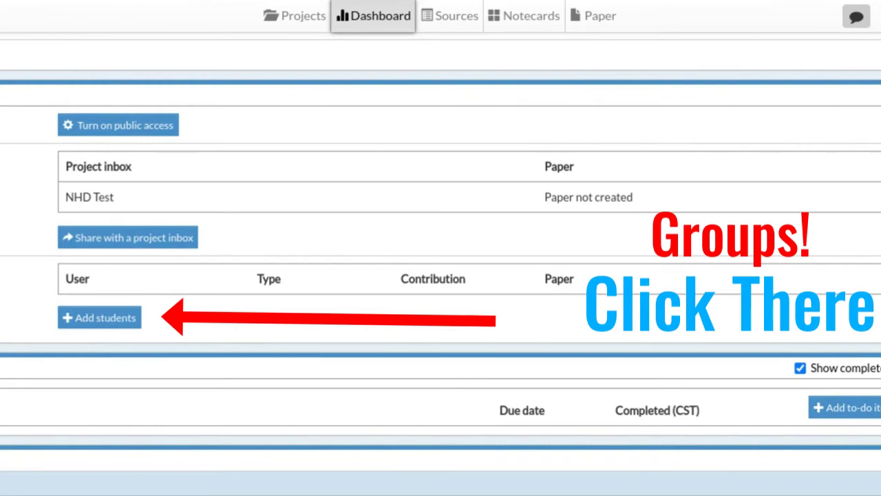
pyautogui.click(108, 323)
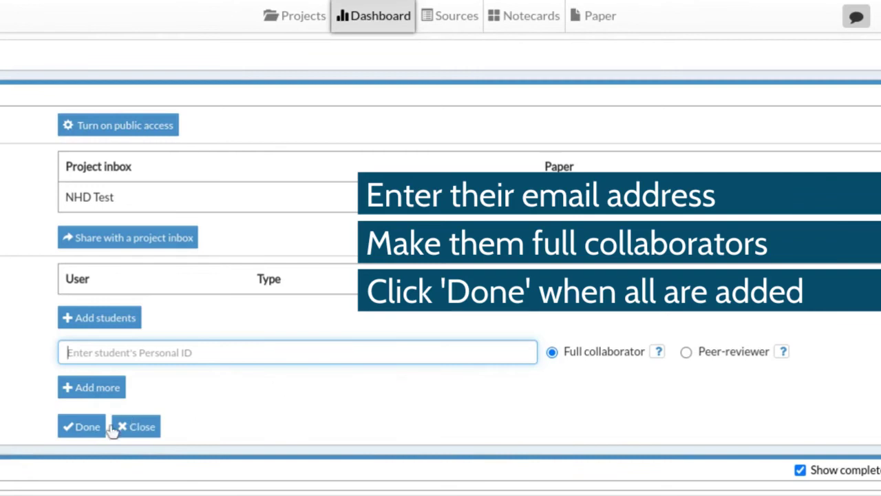
pyautogui.click(84, 427)
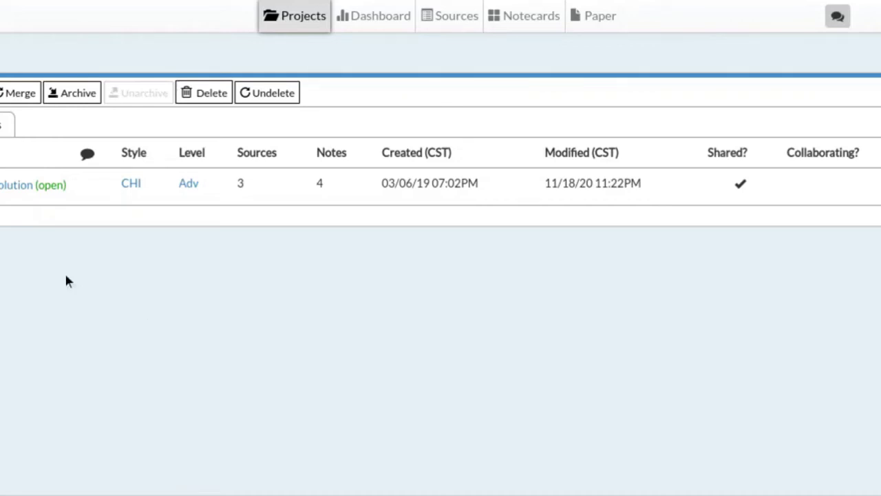
# - Open the Virginia in the Revolution project from the project list and open its thesis for editing
pyautogui.click(15, 185)
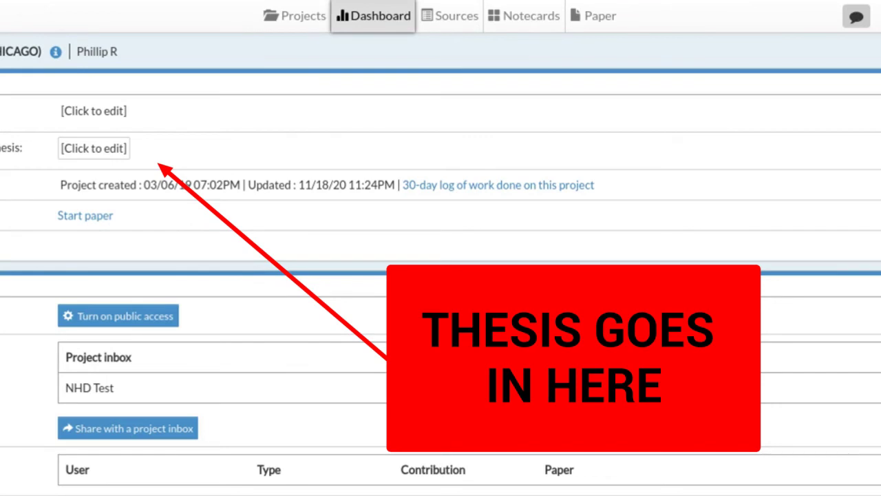
pyautogui.click(80, 149)
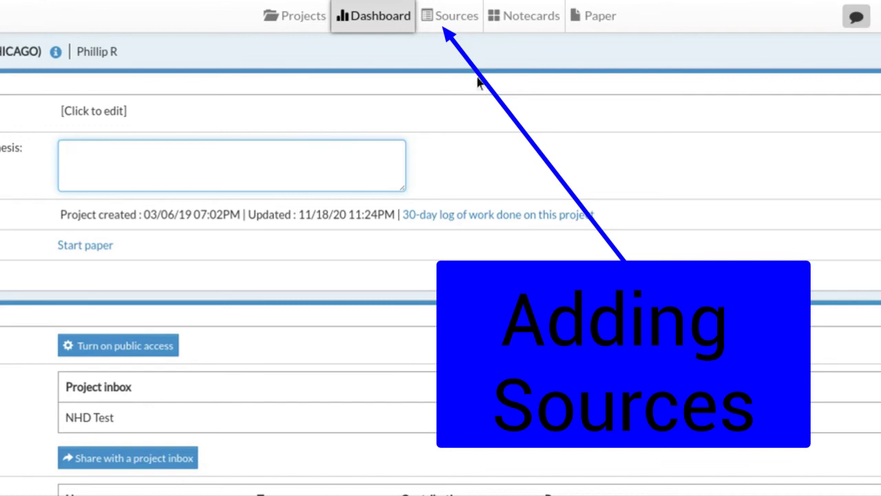
# - Open the project's sources, examine the Website source types offered for a new citation, and close the citation dialog
pyautogui.click(448, 25)
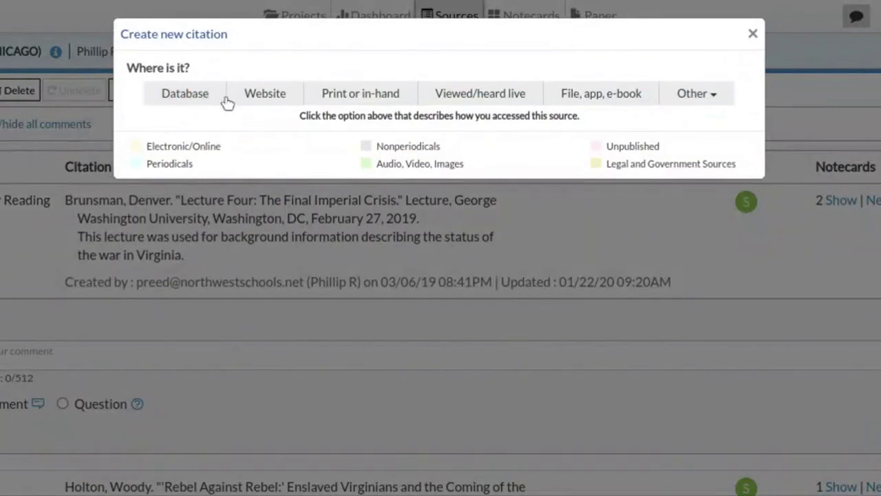
pyautogui.click(266, 99)
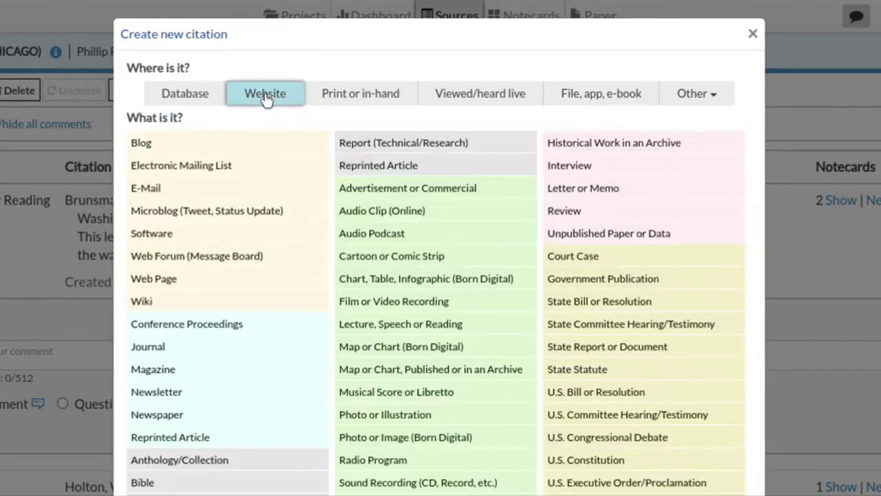
pyautogui.scroll(-3, 472, 232)
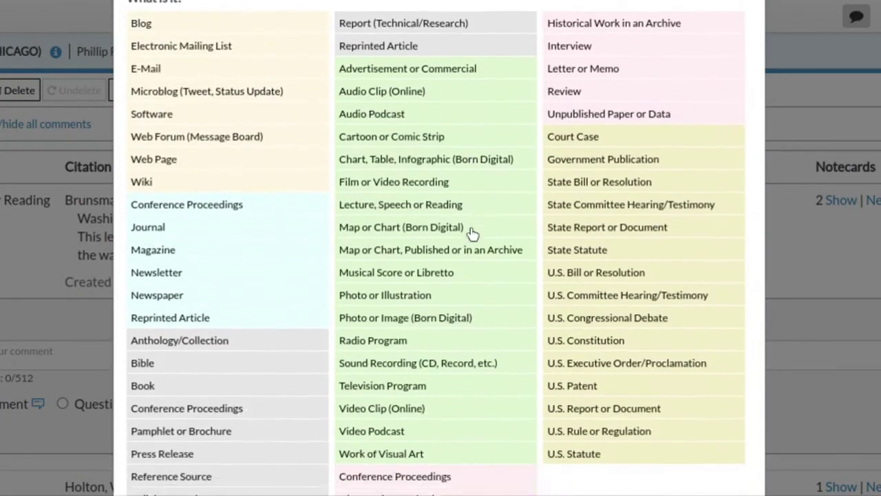
pyautogui.scroll(-3, 472, 232)
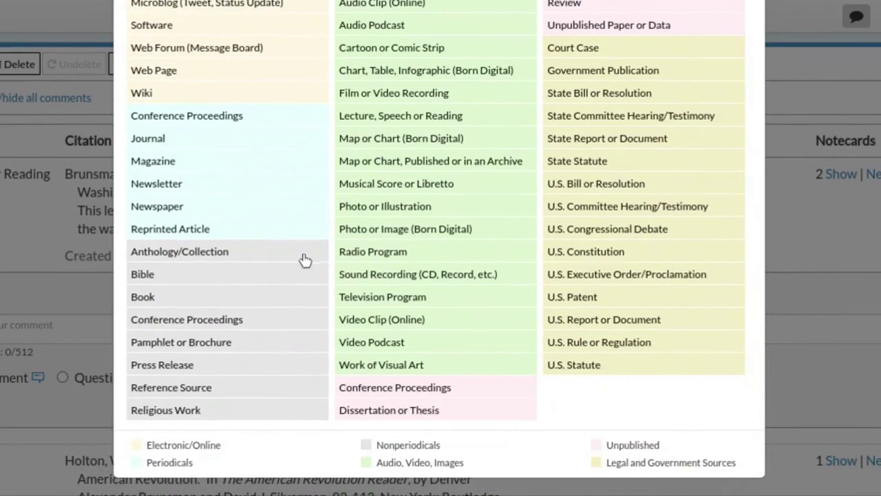
pyautogui.scroll(5, 305, 260)
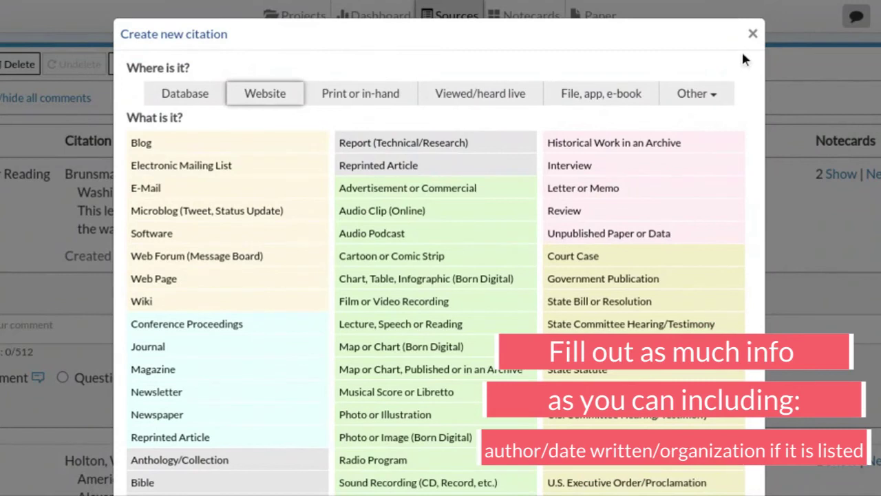
pyautogui.click(752, 35)
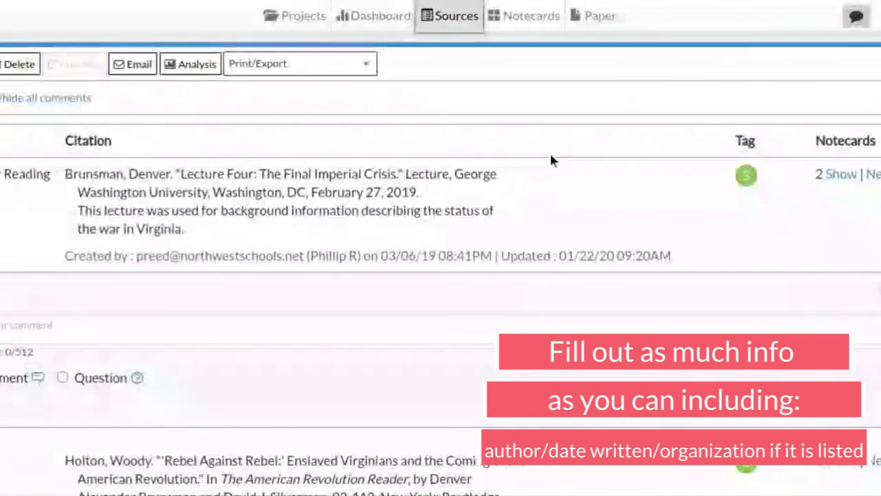